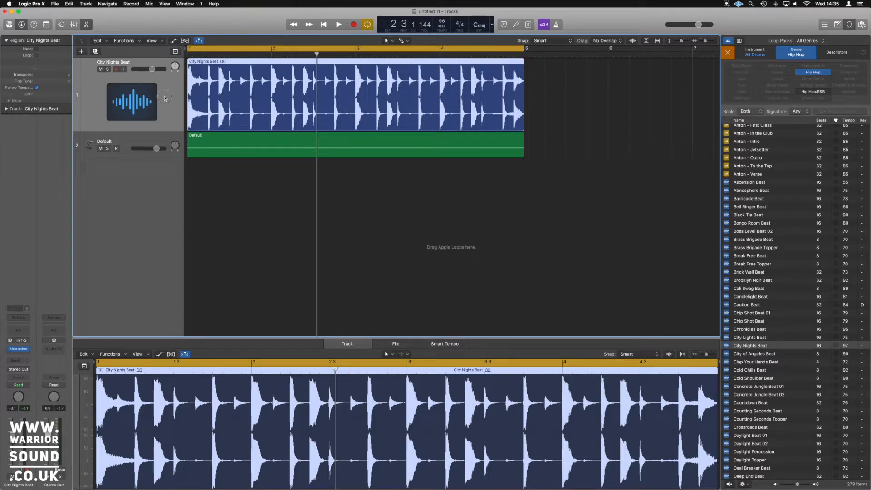
# Audition the dry City Nights Beat with the Bitcrusher bypassed and the Default track muted
pyautogui.click(10, 350)
pyautogui.click(100, 149)
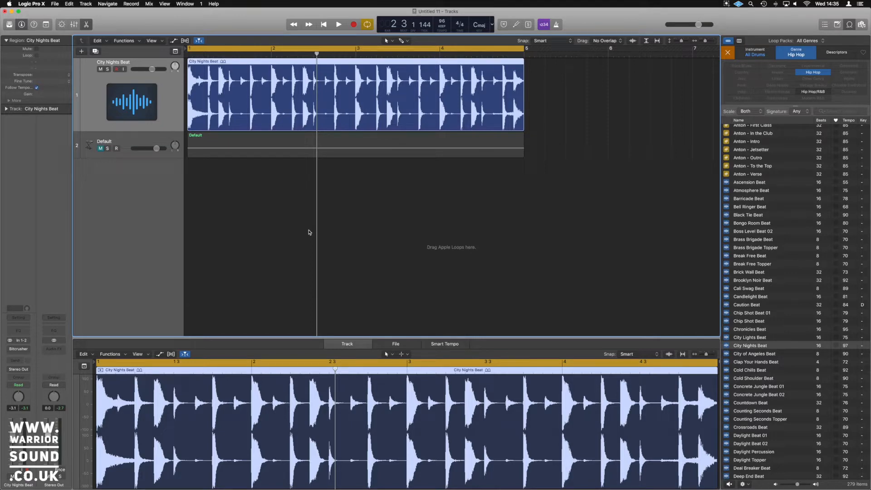
pyautogui.press('space')
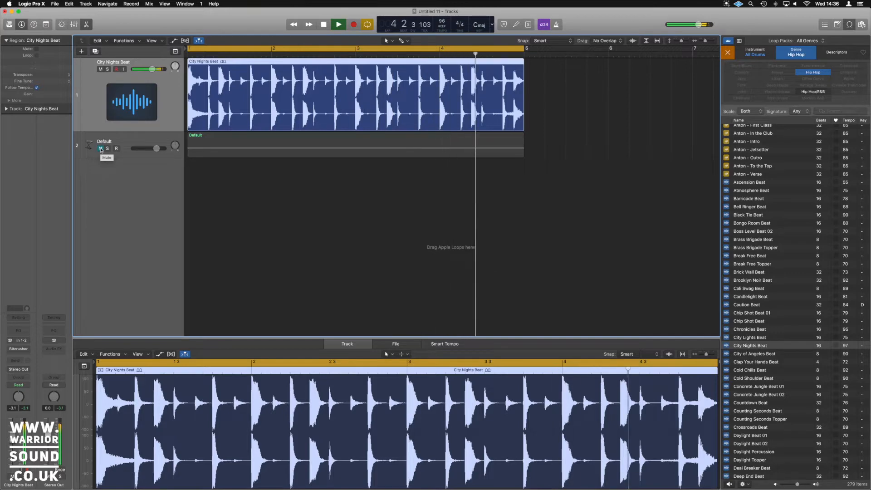
pyautogui.press('space')
# Unmute the Default track, re-enable the Bitcrusher and audition the processed beat
pyautogui.click(100, 149)
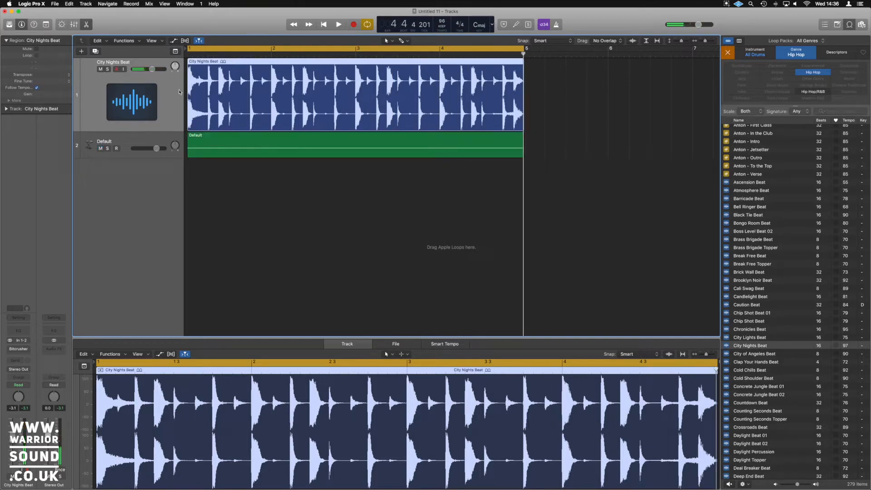
pyautogui.click(10, 349)
pyautogui.press('space')
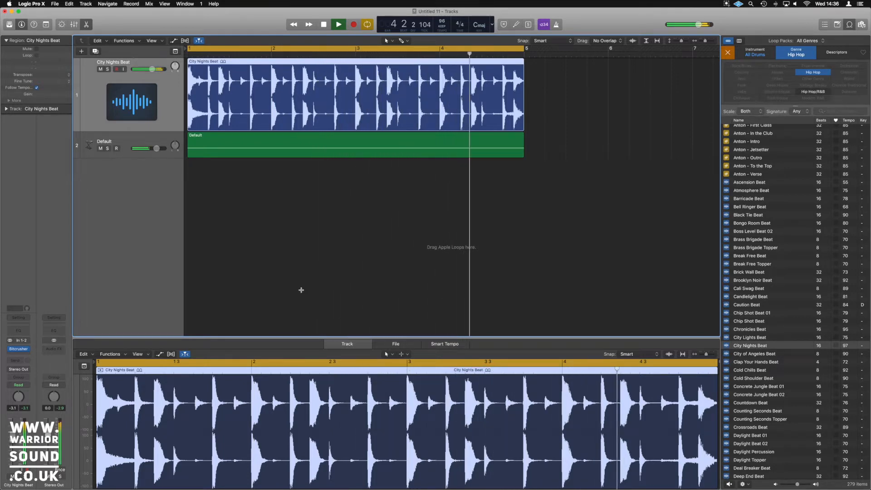
pyautogui.press('space')
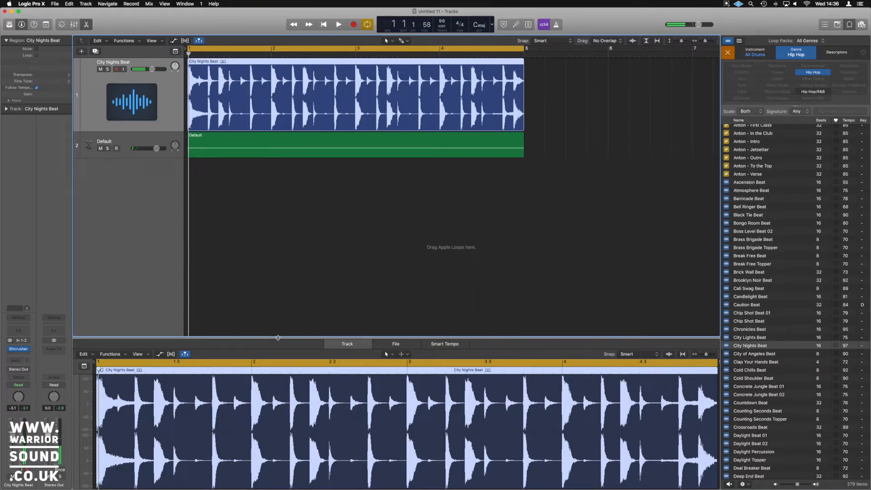
# Duplicate the City Nights Beat track and move the beat region onto the duplicate
pyautogui.click(250, 217)
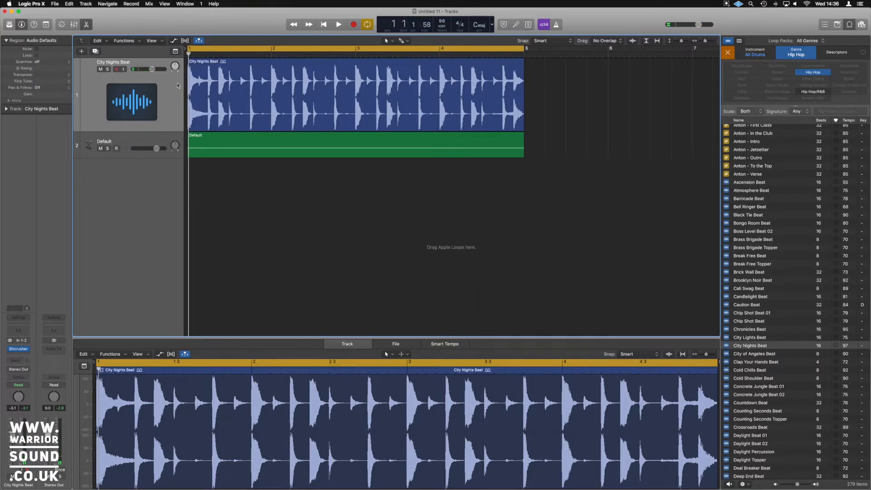
pyautogui.click(164, 88)
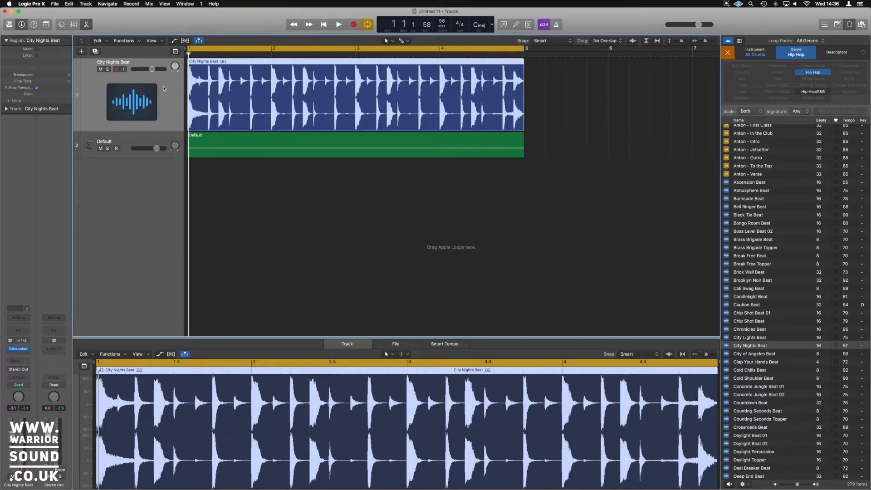
pyautogui.press('super+d')
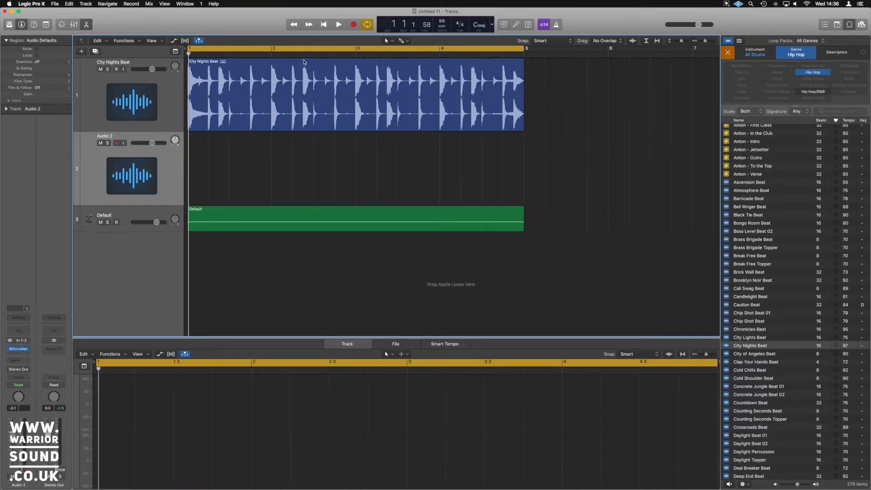
pyautogui.moveTo(295, 64); pyautogui.dragTo(286, 183)
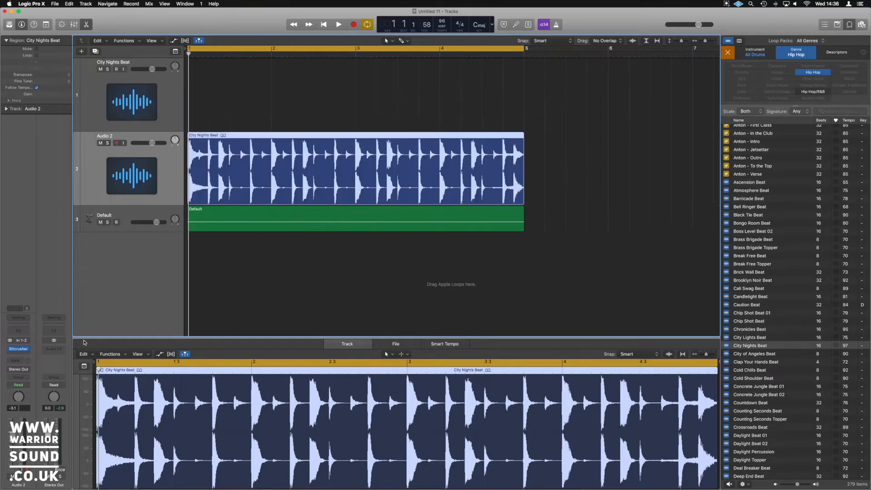
# Remove the Bitcrusher from the duplicate audio track and delete the empty original City Nights Beat track
pyautogui.click(25, 349)
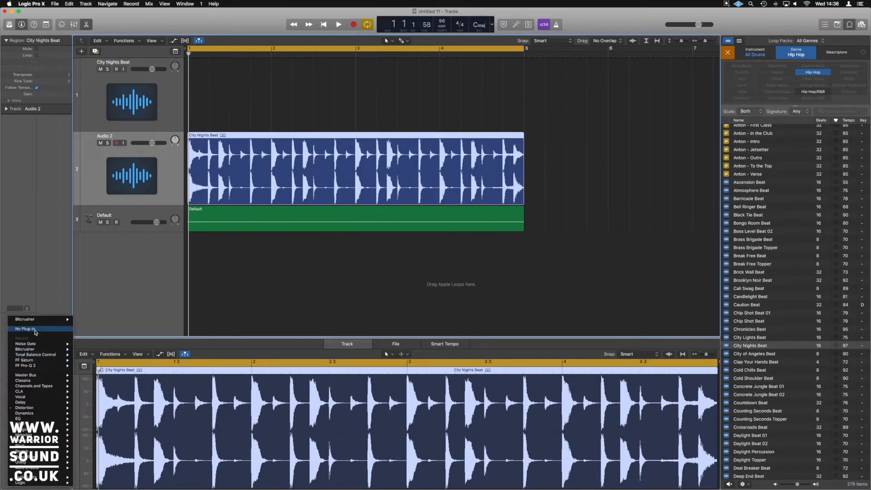
pyautogui.click(33, 328)
pyautogui.click(178, 99)
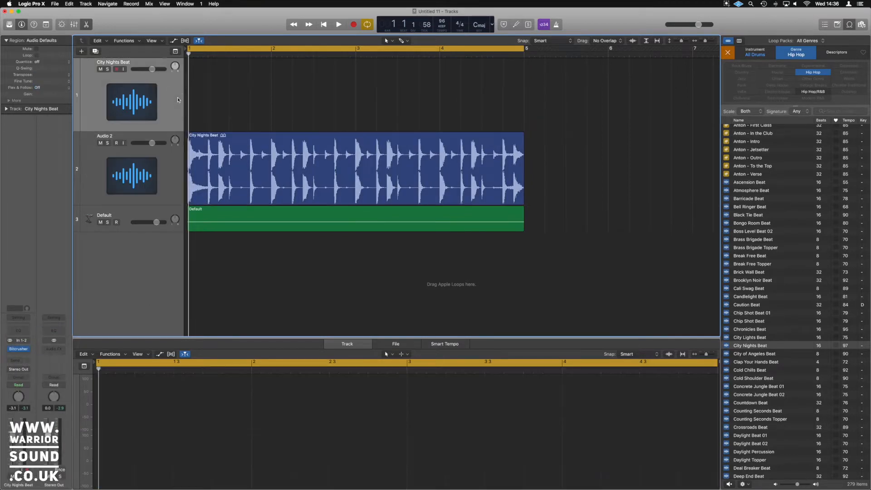
pyautogui.press('super+BackSpace')
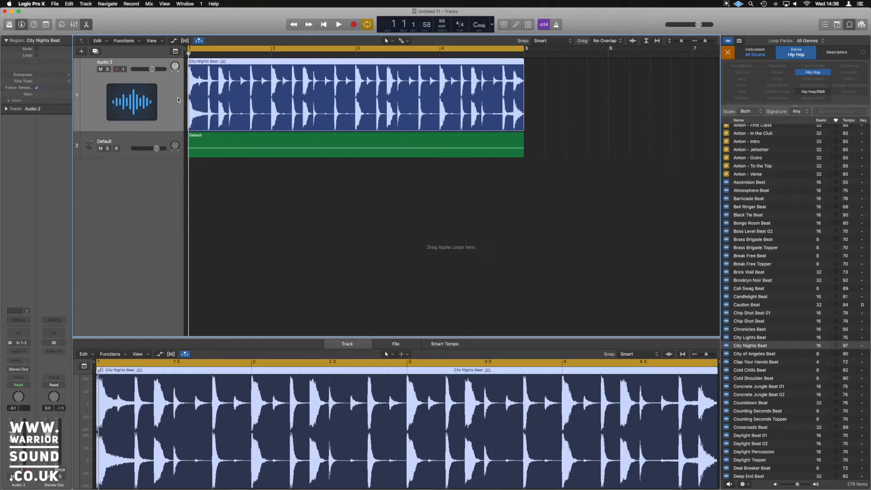
# Delete the Default instrument region together with its track
pyautogui.click(154, 143)
pyautogui.press('BackSpace')
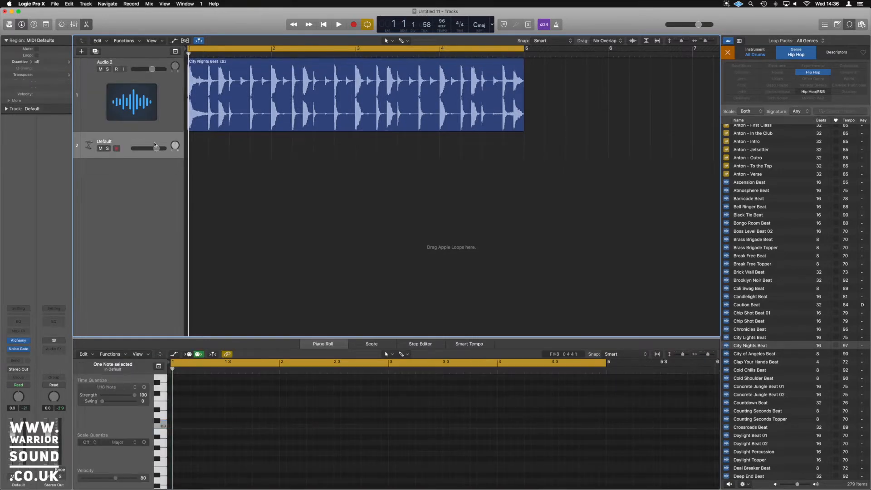
pyautogui.press('super+BackSpace')
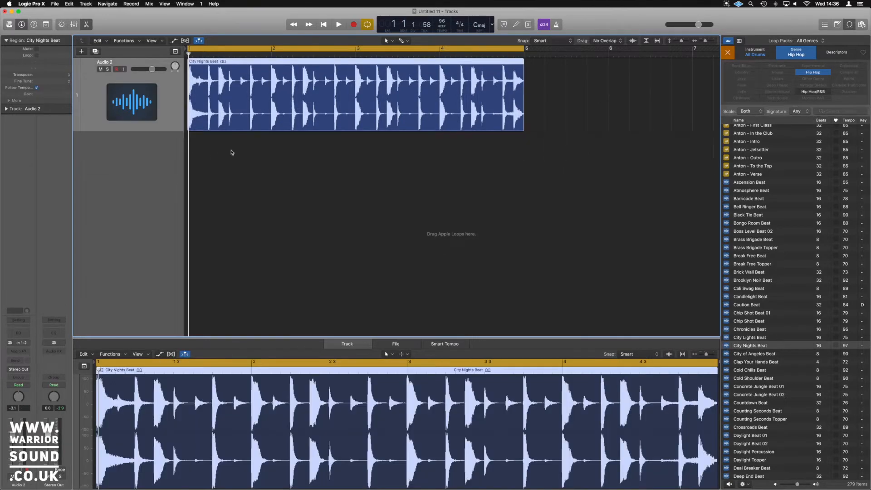
# Insert a stereo Bitcrusher on the remaining audio track and place its window below the beat region
pyautogui.scroll(4, 232, 152)
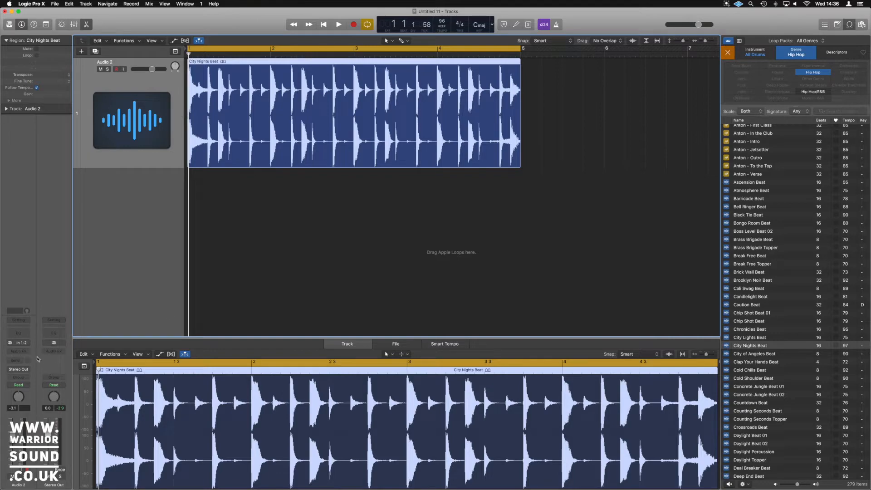
pyautogui.click(29, 351)
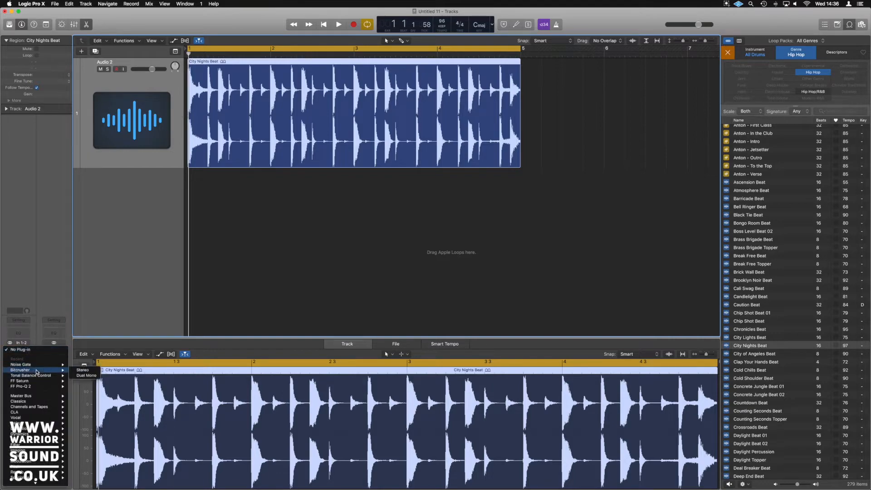
pyautogui.click(85, 370)
pyautogui.moveTo(176, 32); pyautogui.dragTo(454, 202)
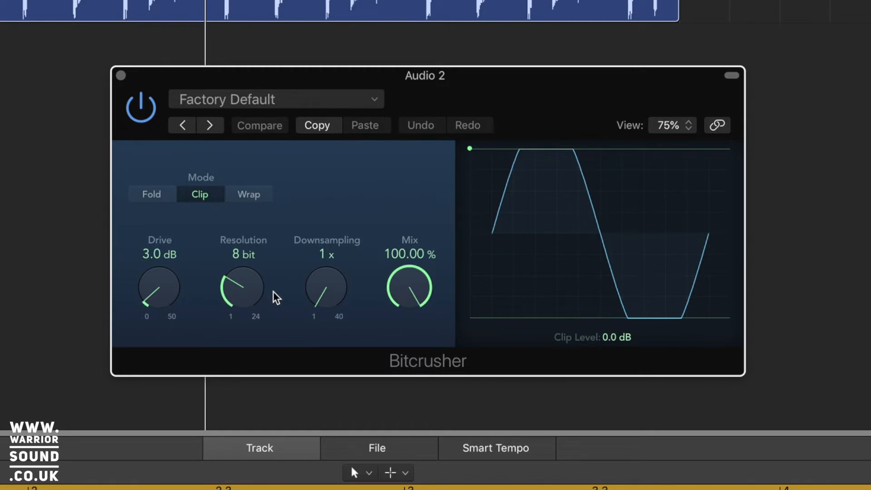
# Set the Bitcrusher's resolution to 12 bit and its downsampling to 3x, and close the plug-in window
pyautogui.click(327, 300)
pyautogui.moveTo(330, 300); pyautogui.dragTo(330, 295)
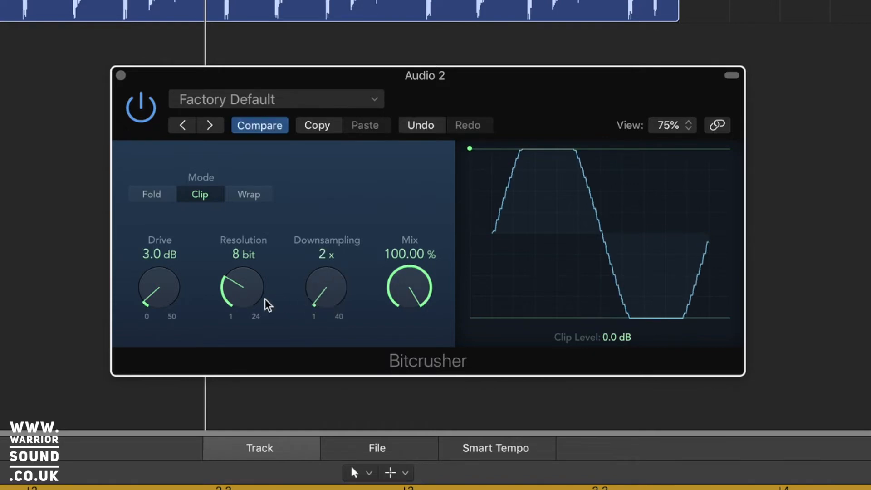
pyautogui.moveTo(249, 297); pyautogui.dragTo(251, 254)
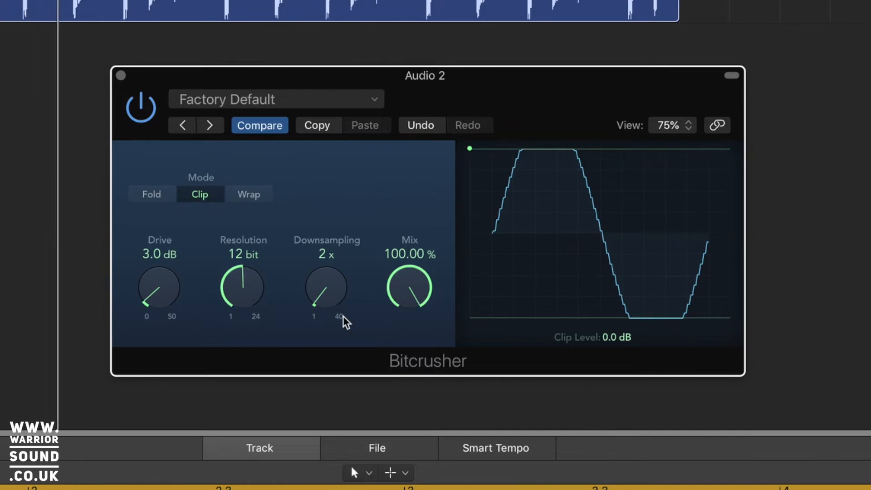
pyautogui.moveTo(326, 297); pyautogui.dragTo(327, 289)
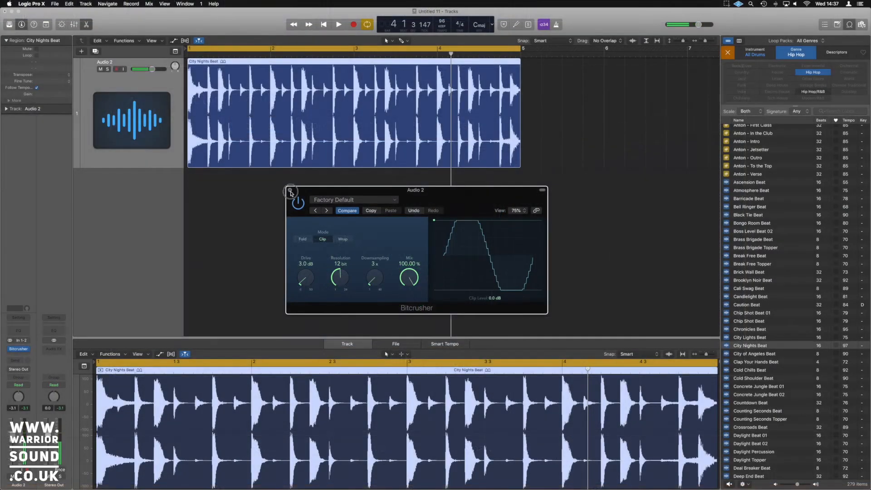
pyautogui.click(291, 190)
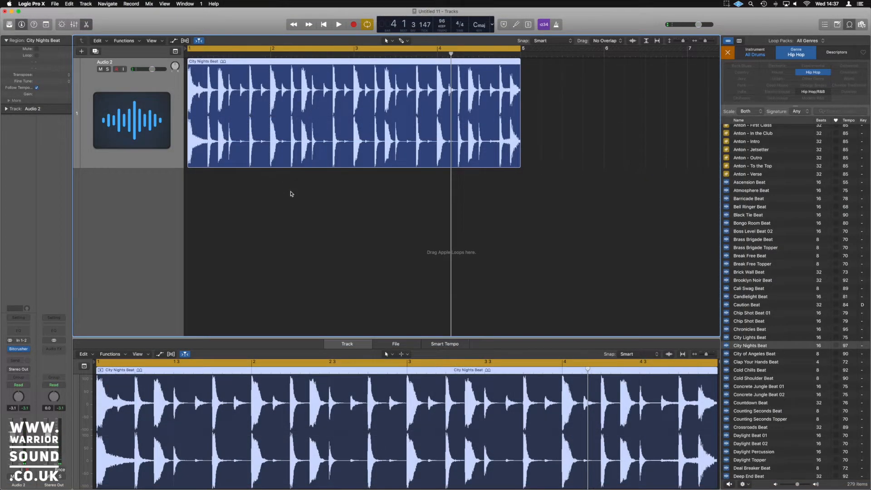
pyautogui.click(291, 194)
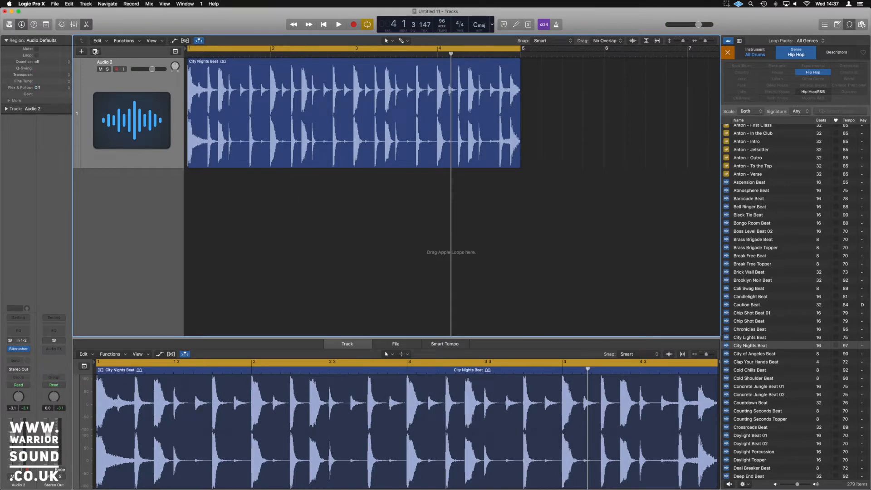
# Create one software instrument track with Alchemy and initialize the synth's preset
pyautogui.click(81, 52)
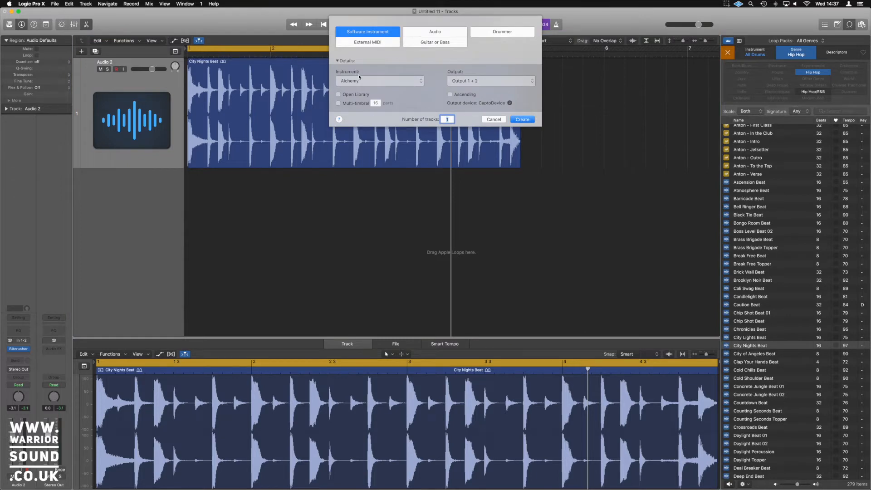
pyautogui.click(522, 120)
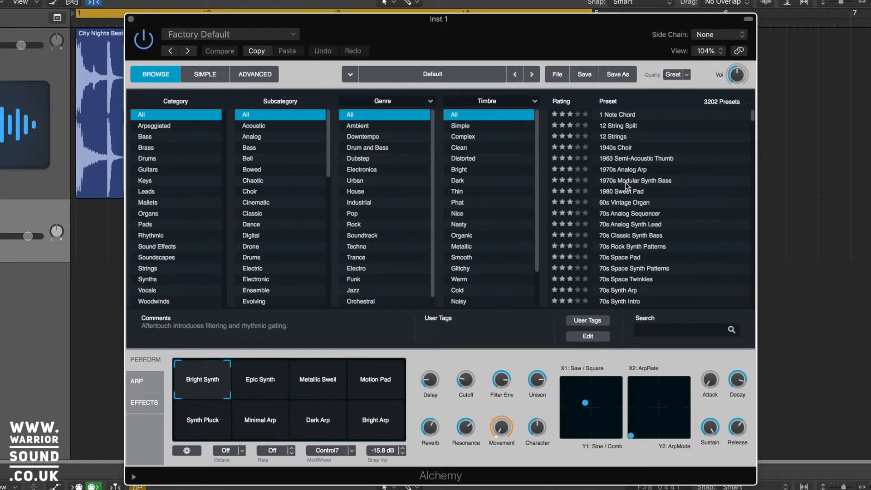
pyautogui.click(559, 76)
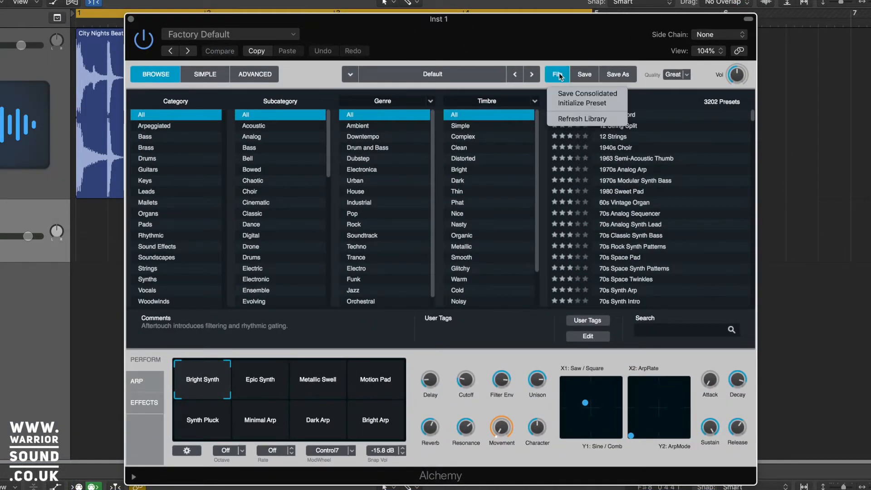
pyautogui.click(572, 103)
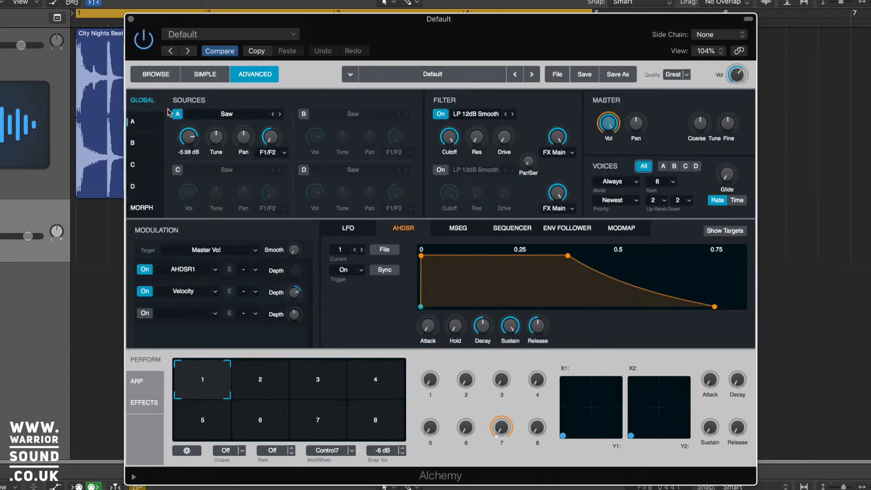
# In Alchemy's source A, turn the oscillator off, enable the noise generator and choose the Vinyl noise type
pyautogui.click(146, 126)
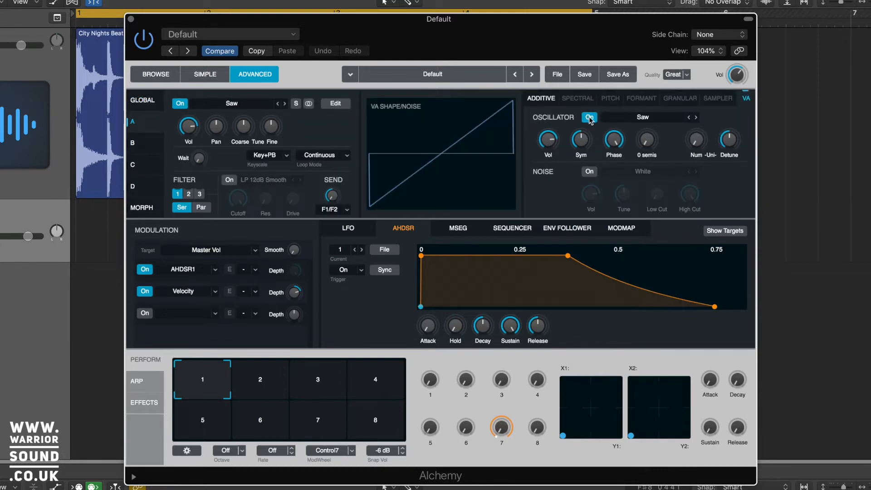
pyautogui.click(589, 117)
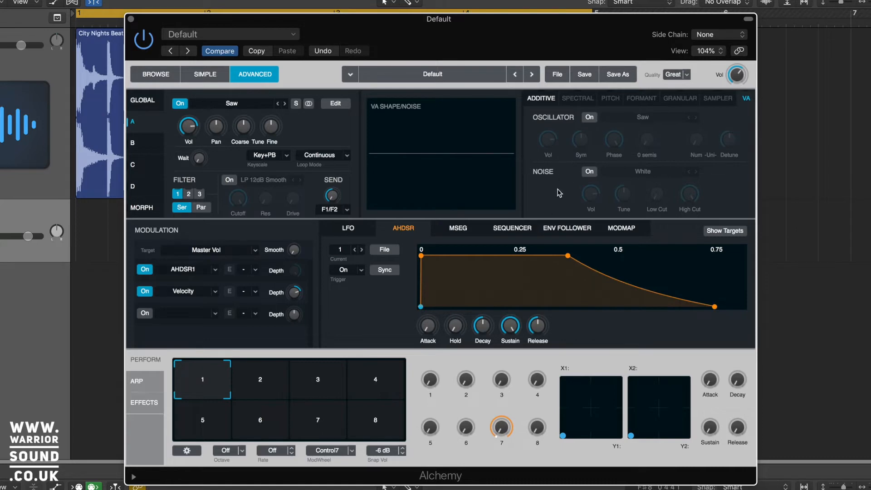
pyautogui.click(595, 176)
pyautogui.click(647, 173)
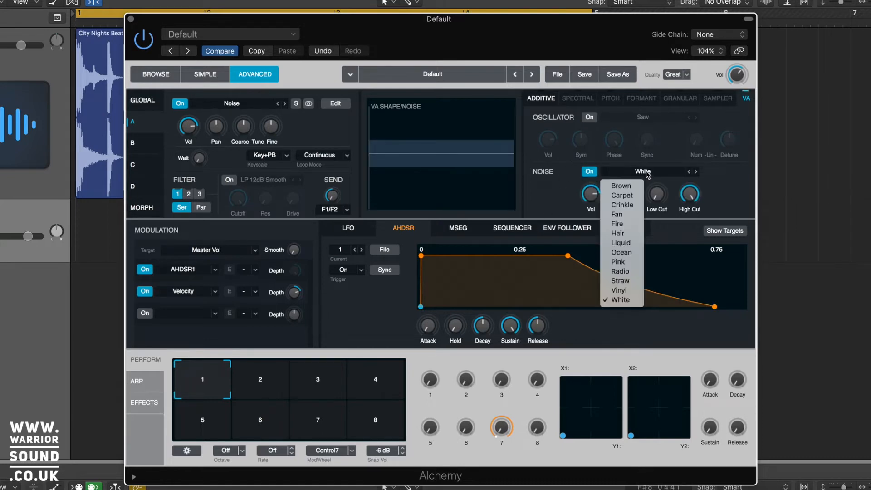
pyautogui.click(625, 299)
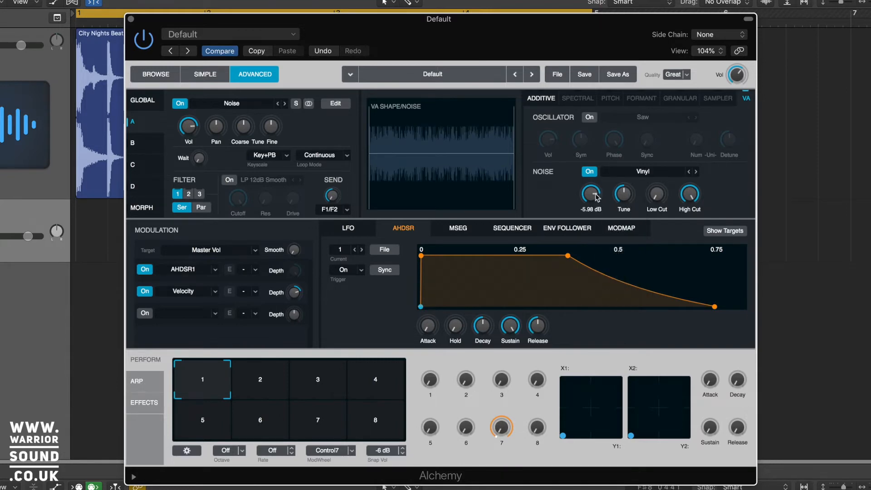
# Lower the vinyl noise volume to -15.3 dB and close the Alchemy window
pyautogui.click(599, 215)
pyautogui.moveTo(600, 216); pyautogui.dragTo(602, 229)
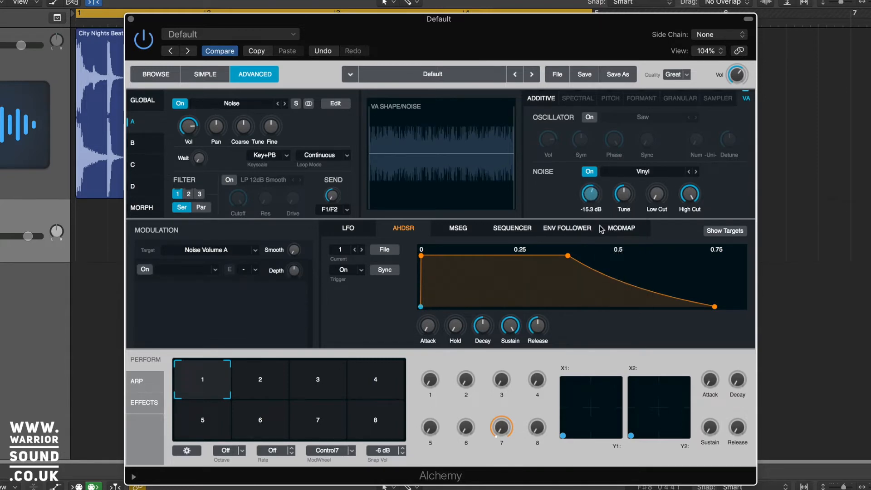
pyautogui.click(132, 20)
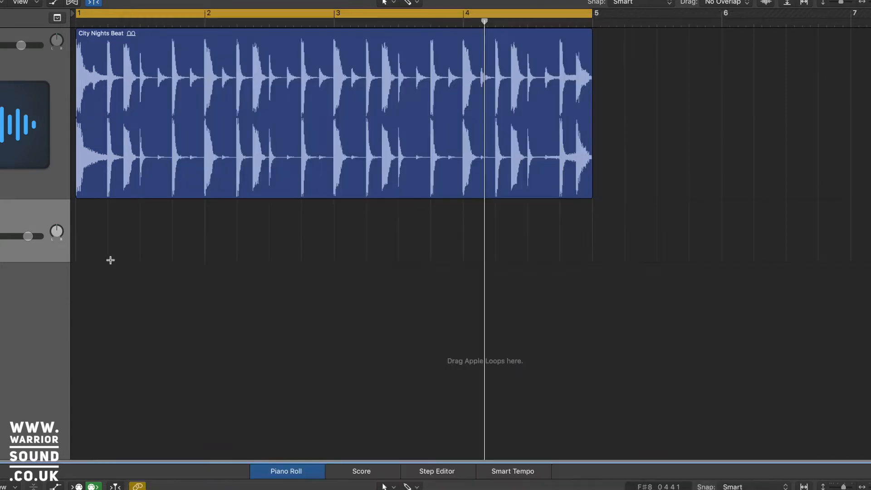
# Create a MIDI region on the Alchemy track from bar 1 to bar 5 and add one note spanning its length
pyautogui.click(86, 210)
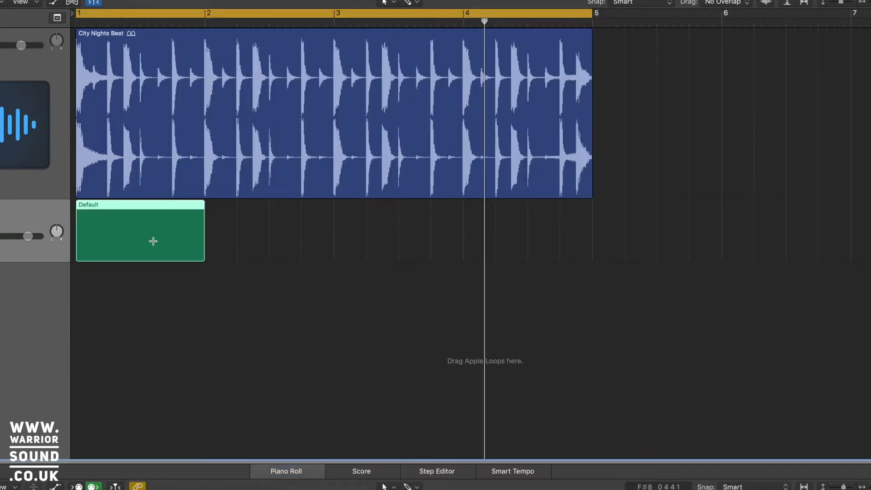
pyautogui.moveTo(203, 259); pyautogui.dragTo(592, 268)
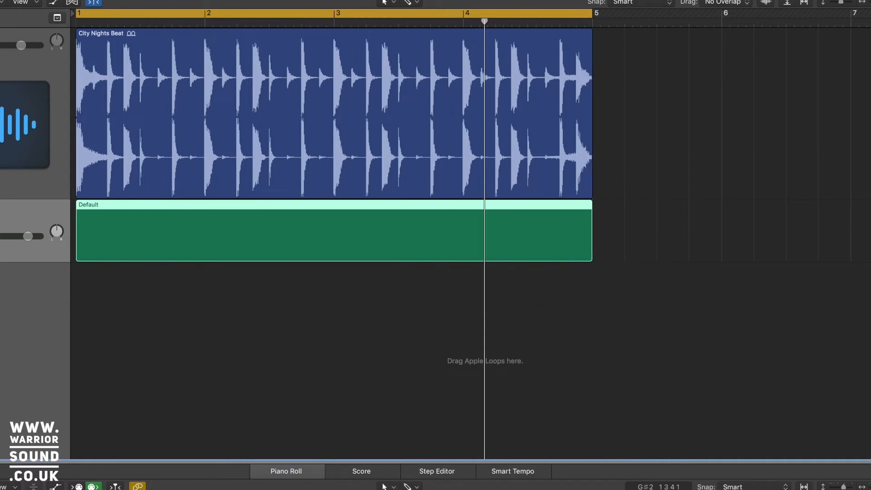
pyautogui.click(156, 489)
pyautogui.click(156, 489)
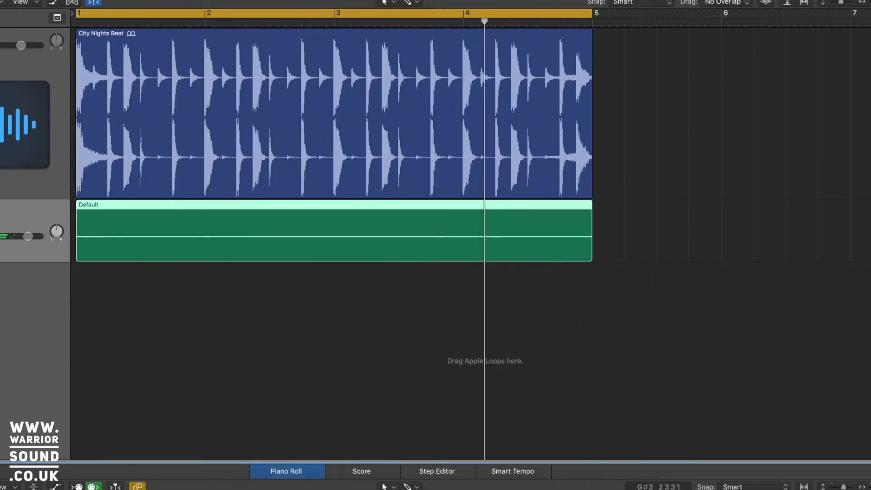
# Stop playback, insert a stereo Noise Gate on the Alchemy track and set its side chain to Audio 2
pyautogui.press('space')
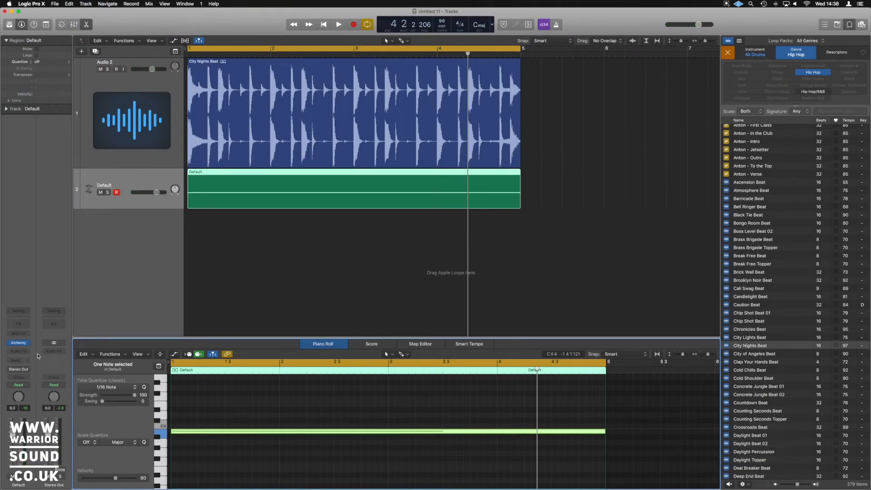
pyautogui.click(28, 343)
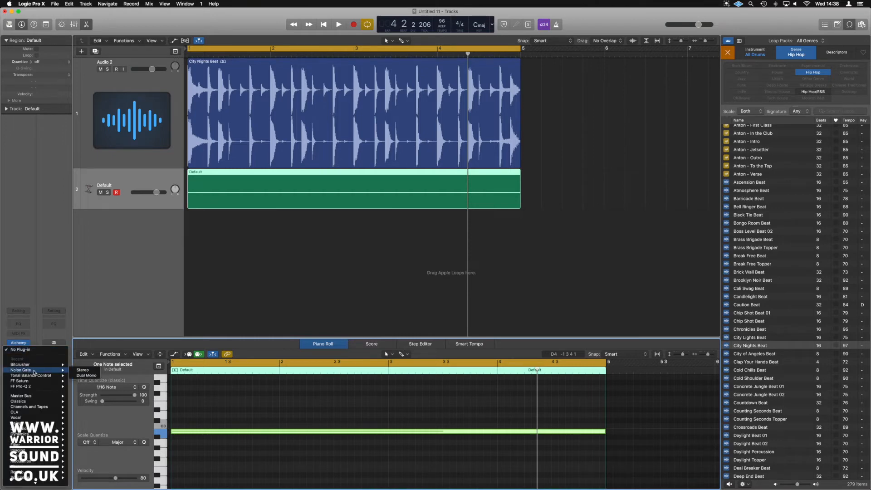
pyautogui.click(87, 371)
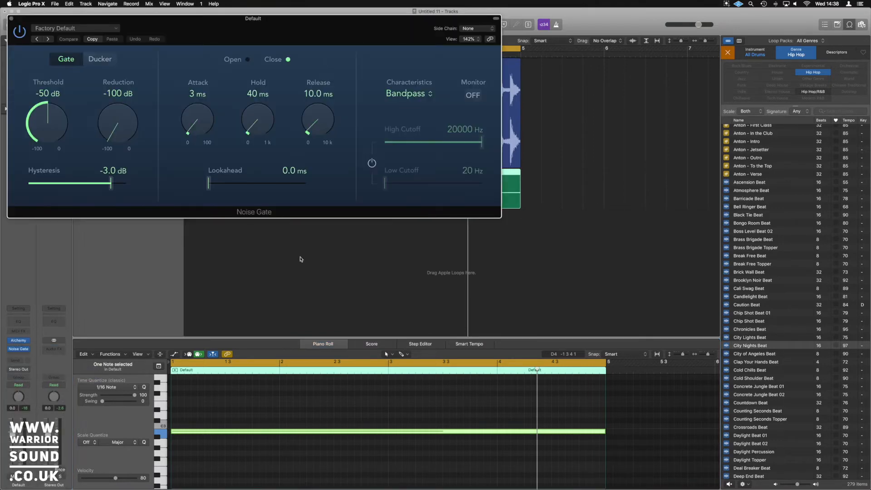
pyautogui.moveTo(266, 36); pyautogui.dragTo(453, 147)
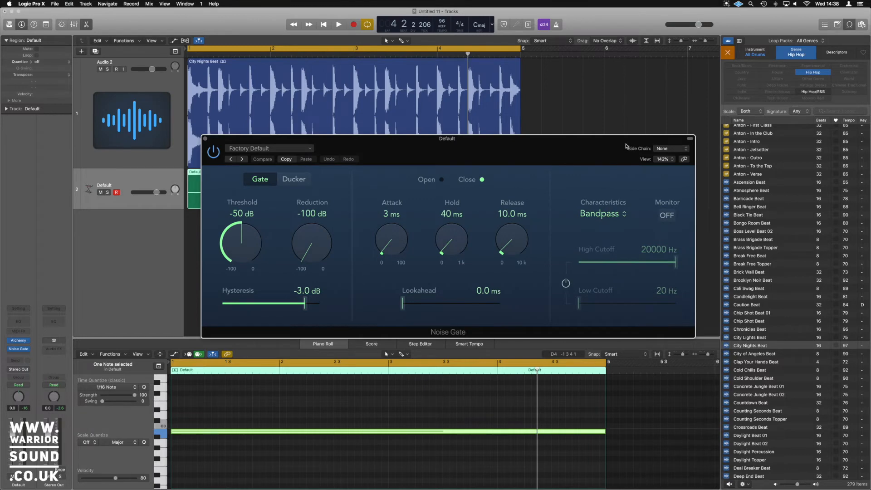
pyautogui.click(678, 150)
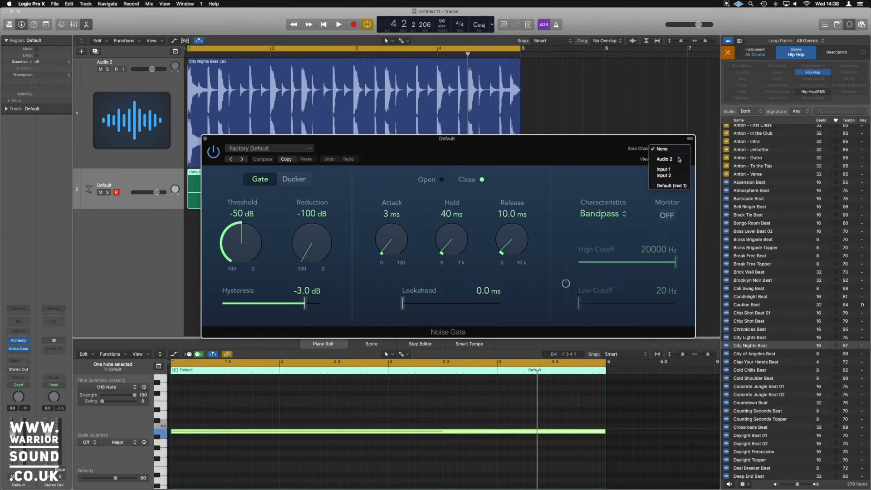
pyautogui.click(678, 162)
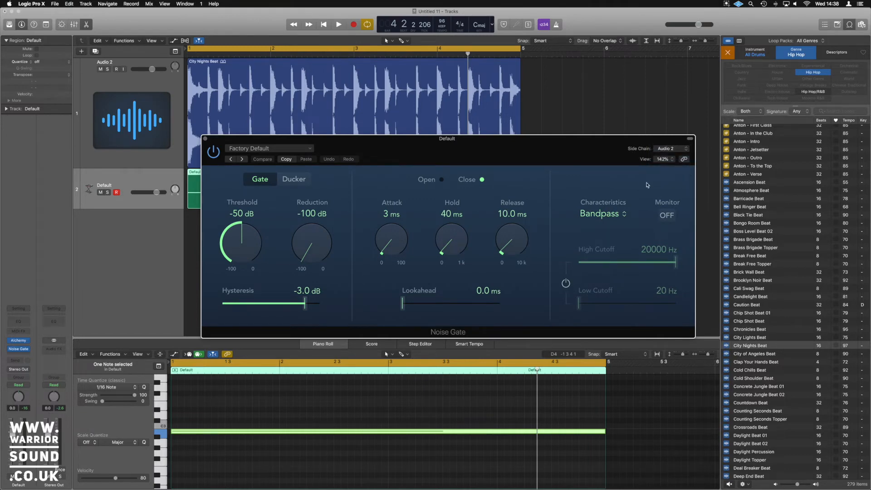
# Play the loop and set the Noise Gate's threshold to -3 dB
pyautogui.moveTo(234, 259); pyautogui.dragTo(234, 218)
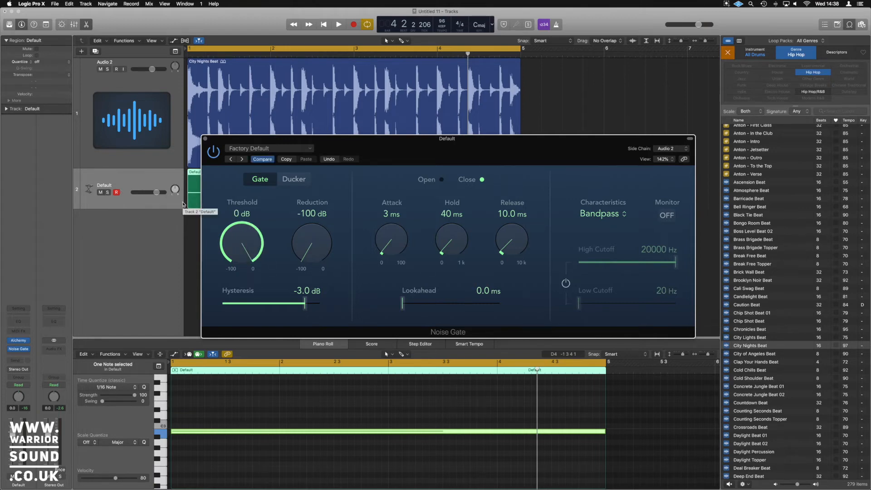
pyautogui.press('space')
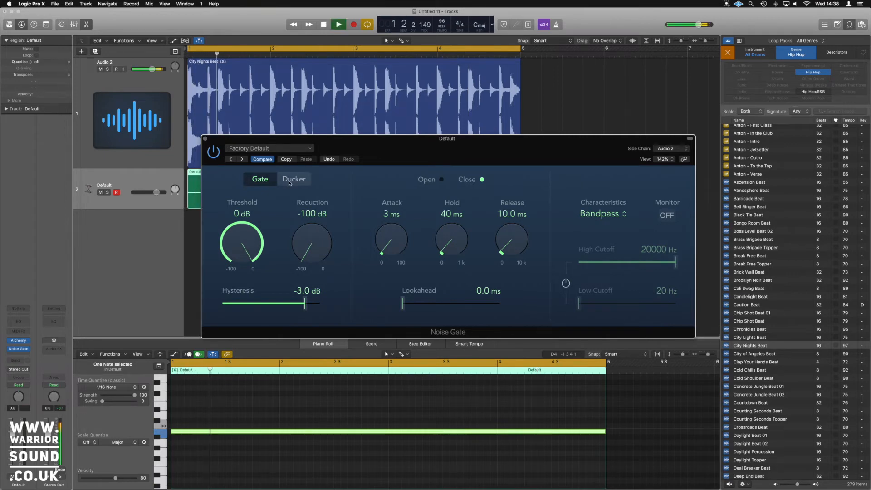
pyautogui.moveTo(248, 244); pyautogui.dragTo(249, 247)
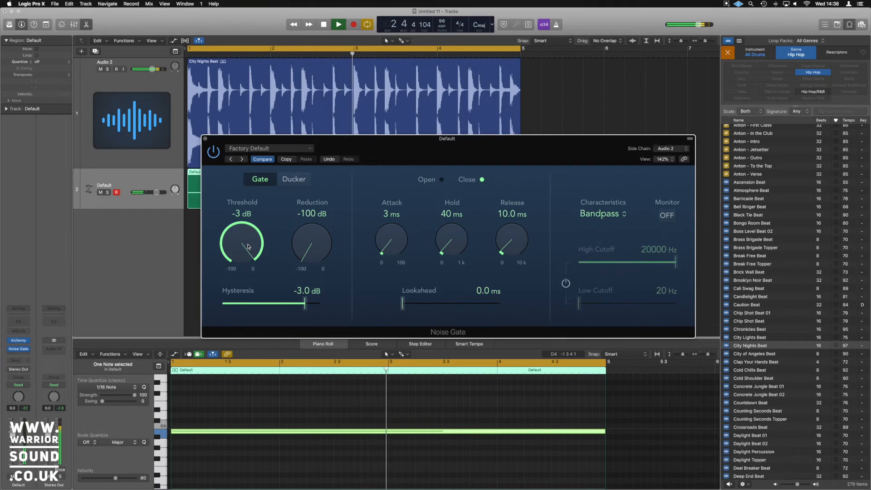
pyautogui.press('space')
# Set the gate's hold to 180 ms and its release to 65.5 ms, and close the Noise Gate window
pyautogui.moveTo(453, 247); pyautogui.dragTo(512, 222)
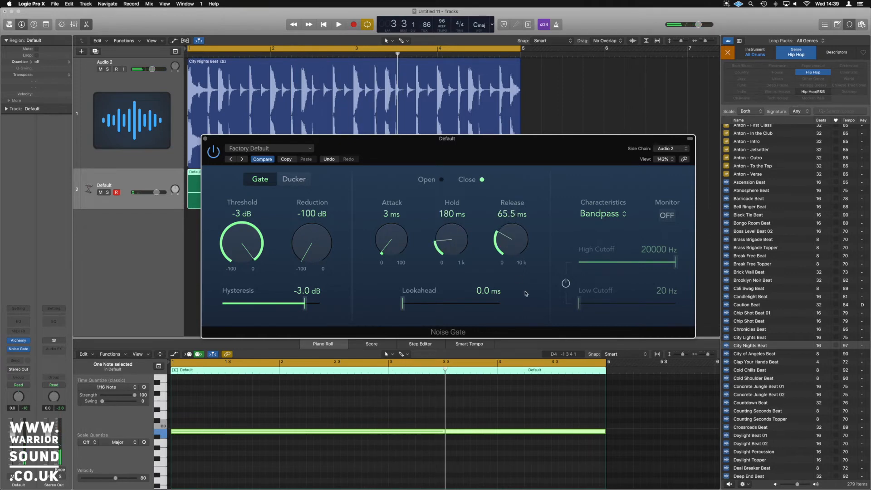
pyautogui.press('space')
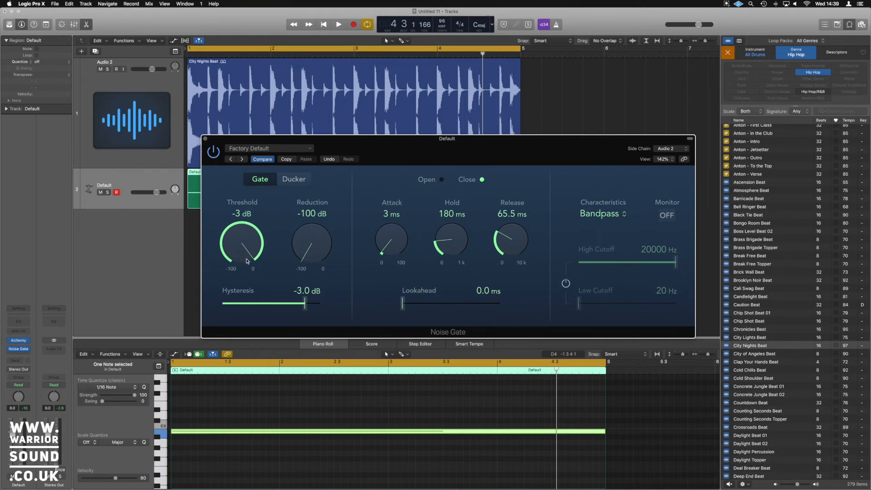
pyautogui.click(206, 139)
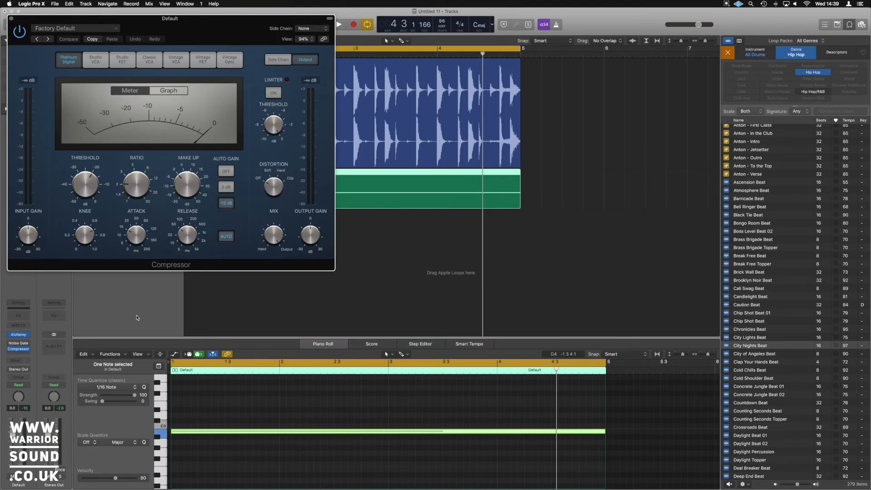
# Insert a Compressor after the Noise Gate on the Alchemy track and set its side chain to Audio 2
pyautogui.moveTo(136, 29); pyautogui.dragTo(358, 79)
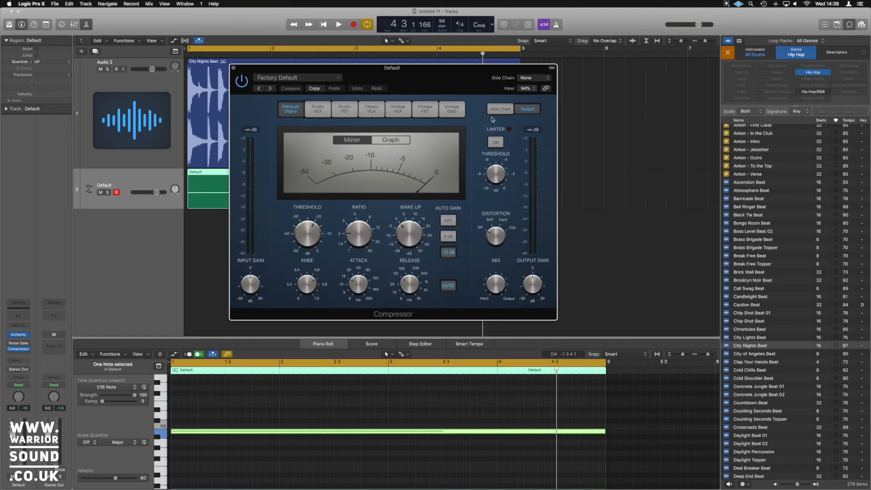
pyautogui.click(536, 78)
pyautogui.click(529, 96)
pyautogui.moveTo(429, 79); pyautogui.dragTo(477, 101)
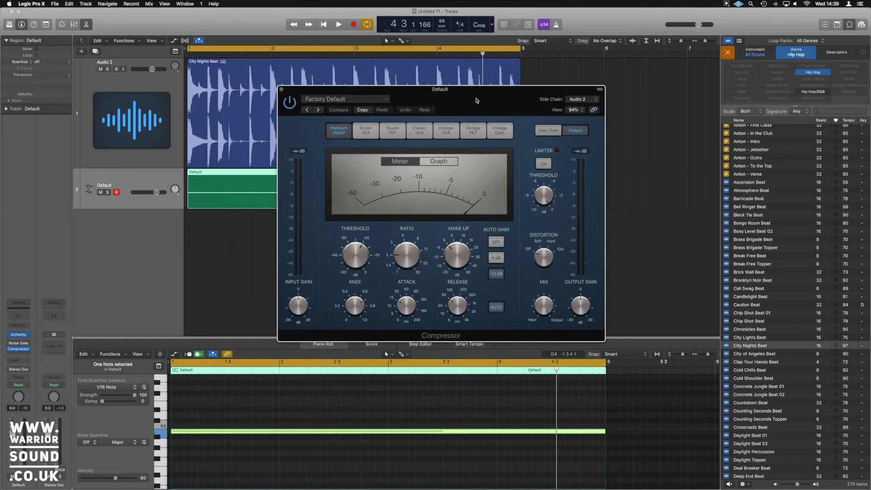
# Load the Fet DnB side preset in the Compressor, audition it with the loop and close its window
pyautogui.click(345, 99)
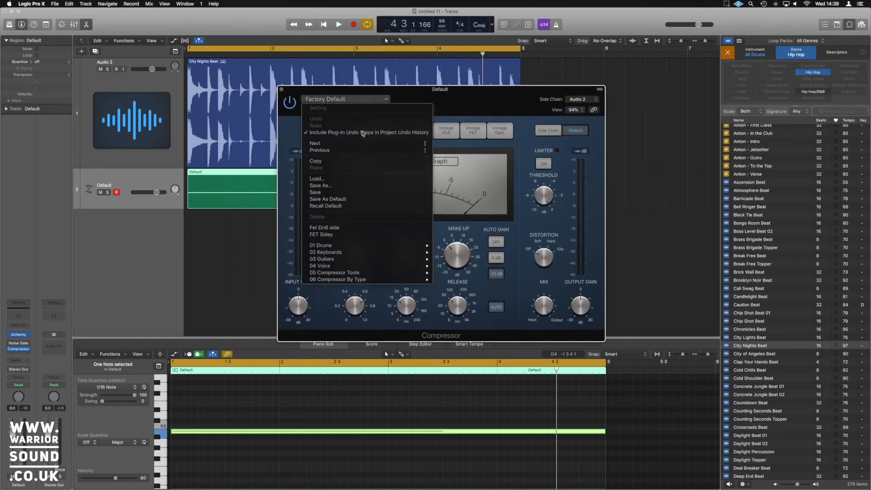
pyautogui.click(345, 230)
pyautogui.moveTo(502, 119); pyautogui.dragTo(604, 135)
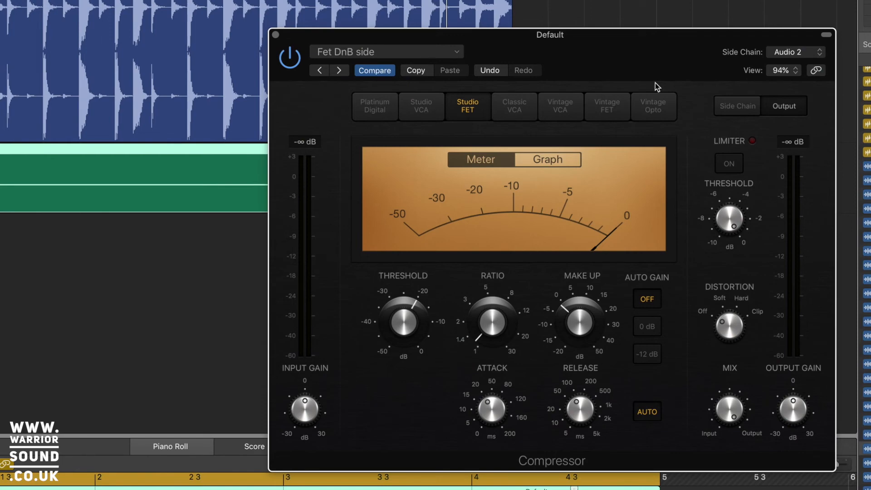
pyautogui.press('space')
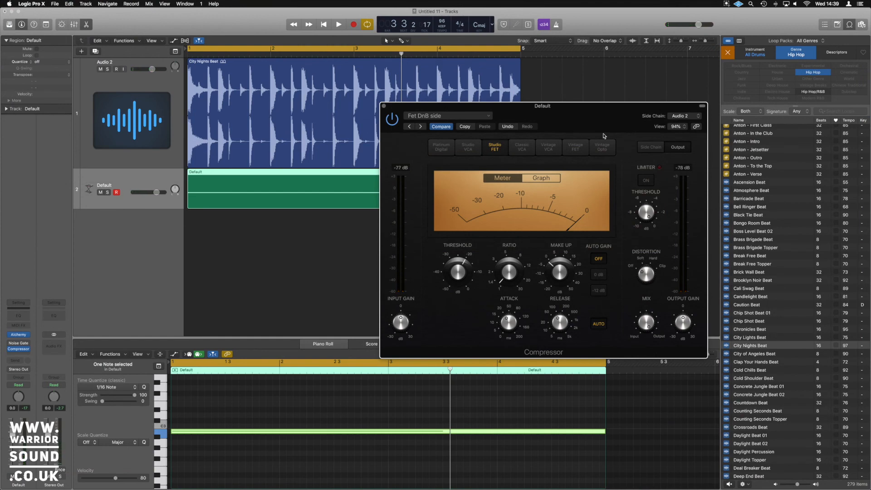
pyautogui.click(383, 106)
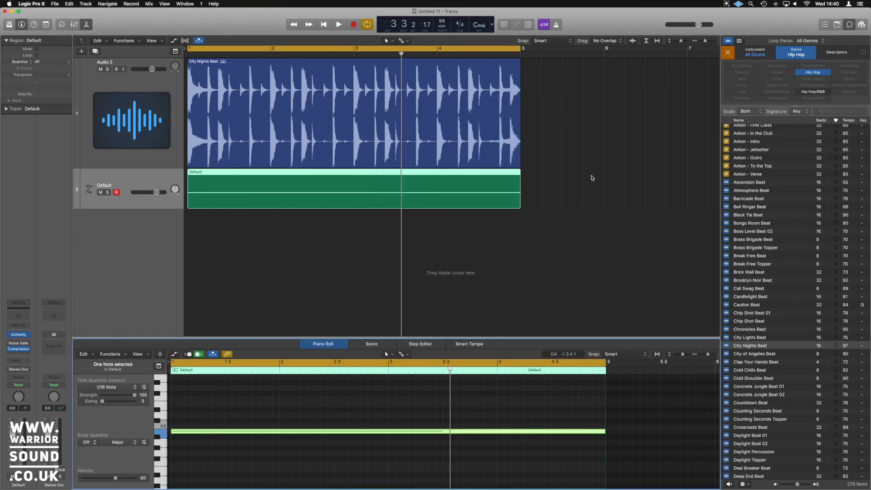